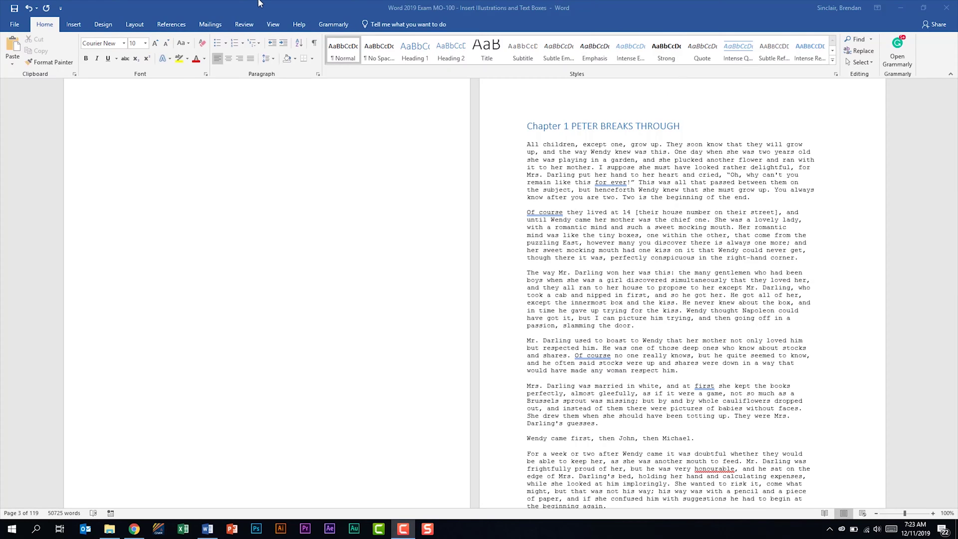
Step: Place a 1-inch Lightning Bolt shape from Basic Shapes near the top of the blank page
{"action": "left_click", "coordinate": [155, 176]}
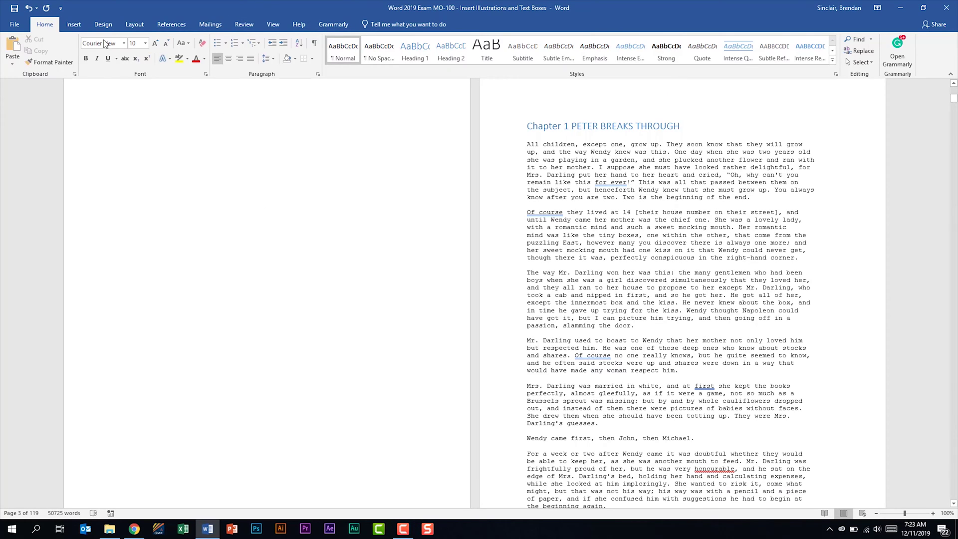
{"action": "left_click", "coordinate": [80, 28]}
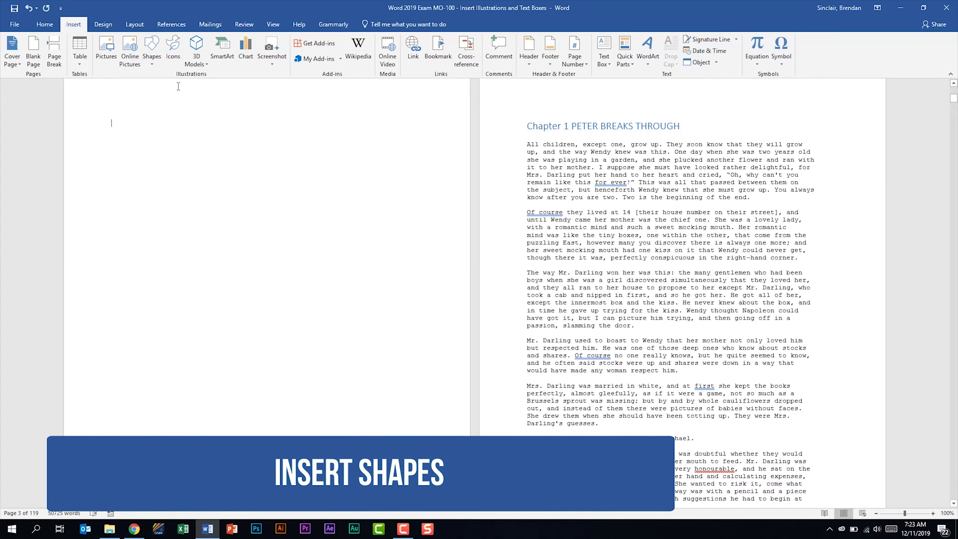
{"action": "left_click", "coordinate": [157, 65]}
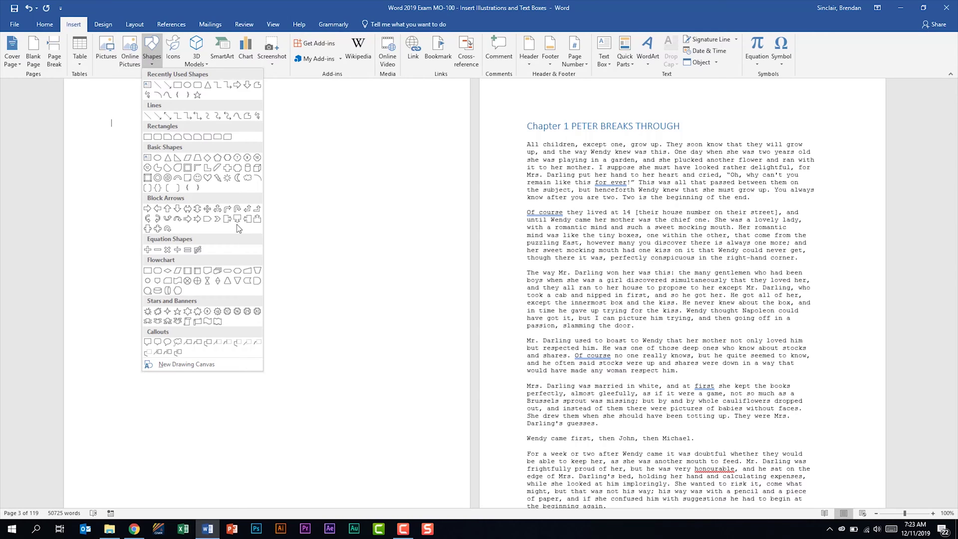
{"action": "left_click", "coordinate": [217, 178]}
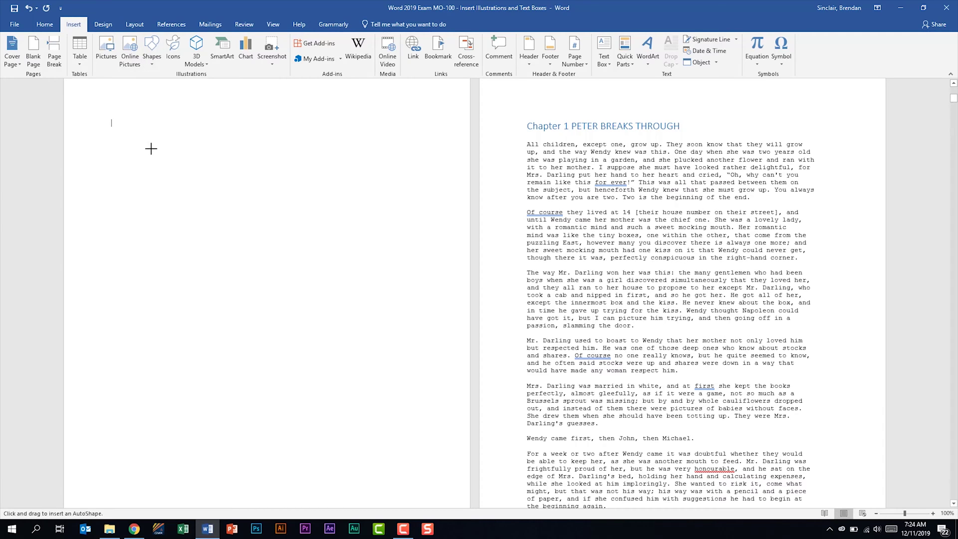
{"action": "left_click", "coordinate": [136, 129]}
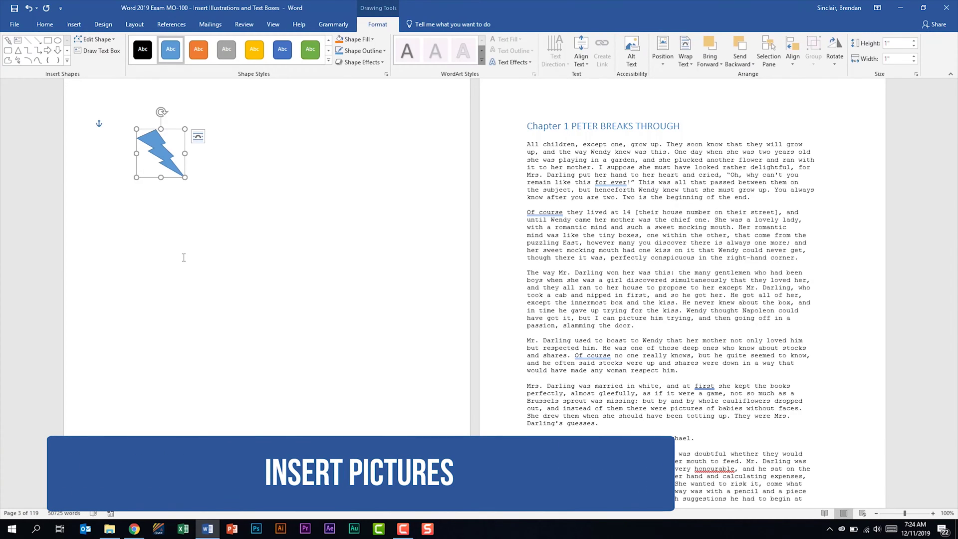
Step: Insert the game screenshot picture file onto the page below the lightning bolt
{"action": "left_click", "coordinate": [74, 24]}
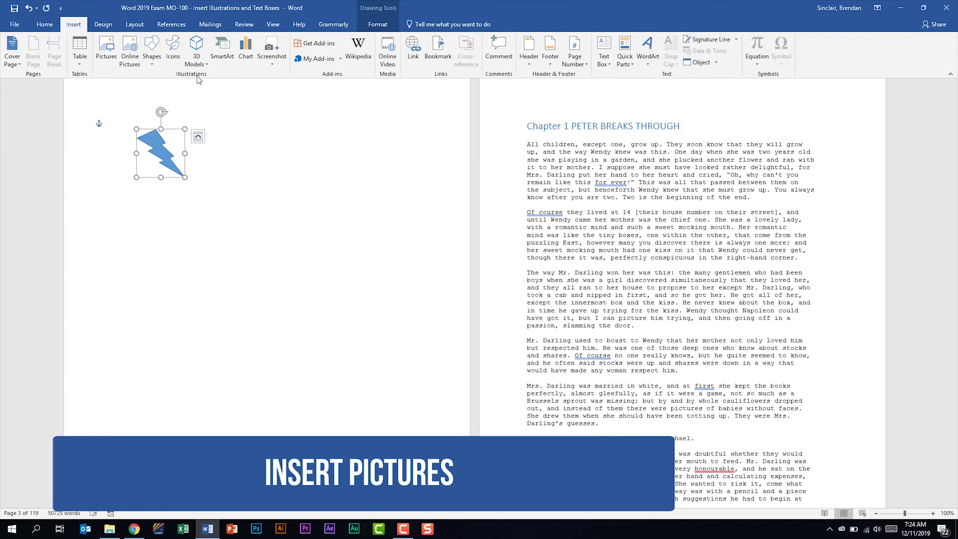
{"action": "left_click", "coordinate": [113, 56]}
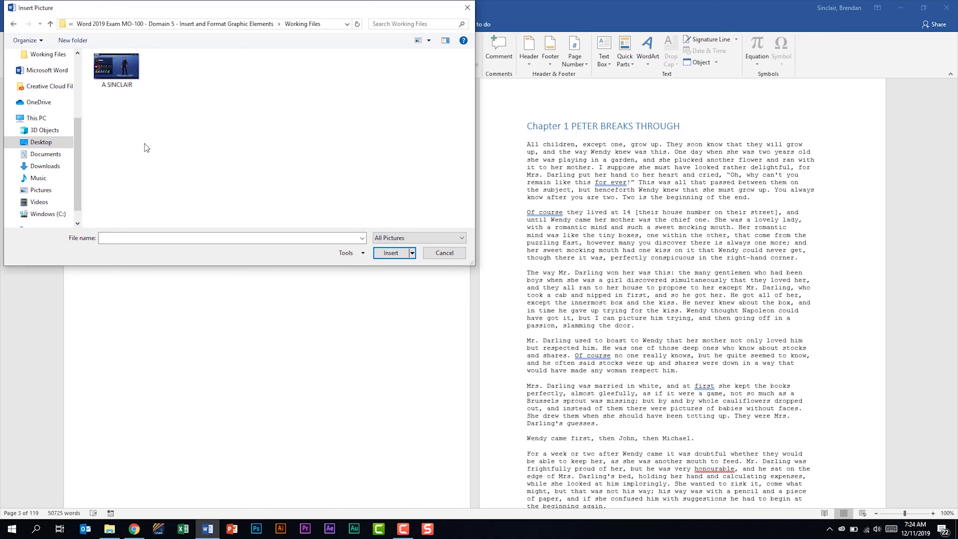
{"action": "left_click", "coordinate": [120, 68]}
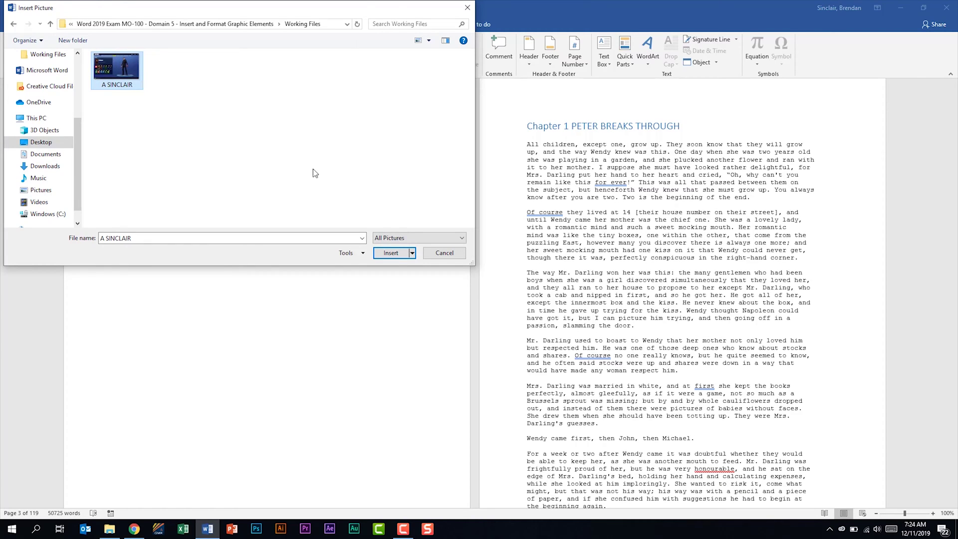
{"action": "left_click", "coordinate": [392, 253]}
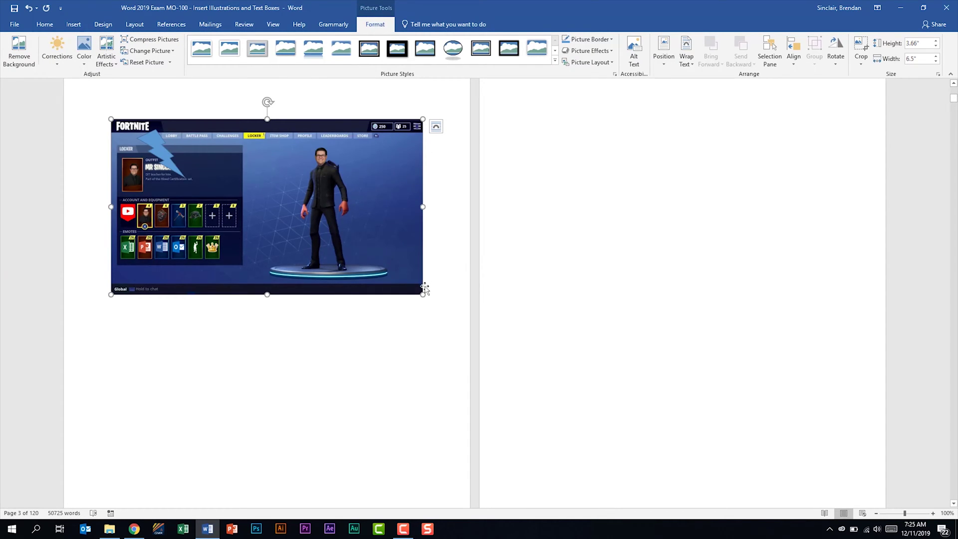
Step: Shrink the screenshot to 3.46 by 1.95 inches and give it Square text wrapping
{"action": "left_click_drag", "start_coordinate": [423, 295], "coordinate": [277, 212]}
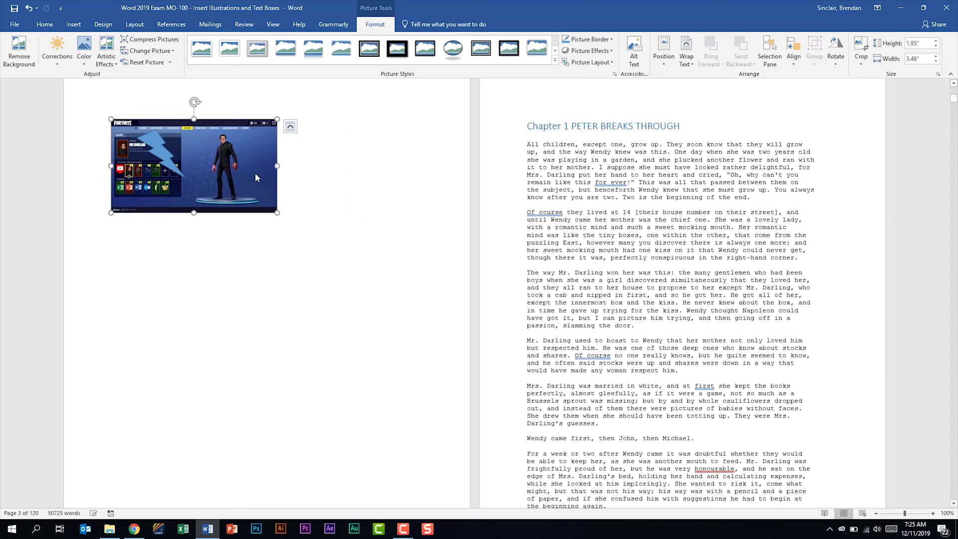
{"action": "left_click", "coordinate": [290, 127]}
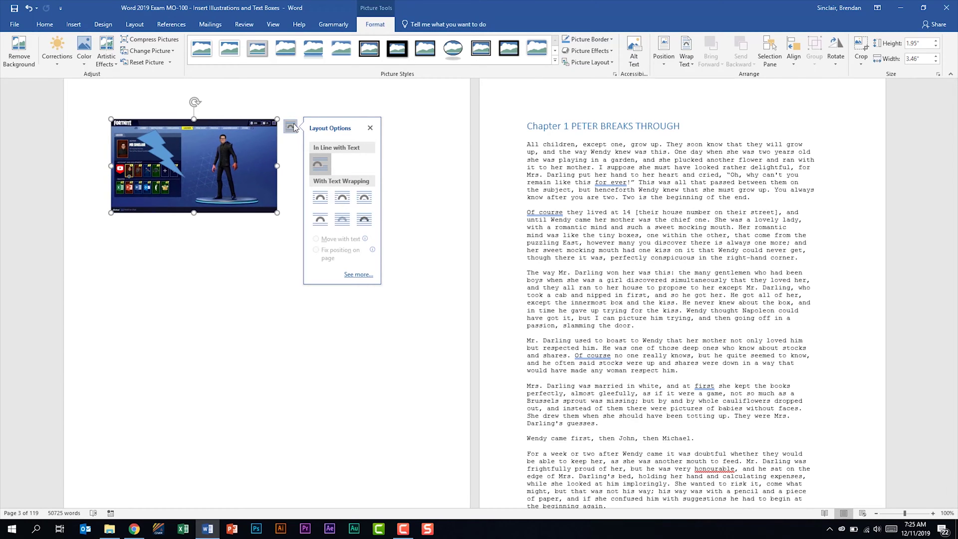
{"action": "left_click", "coordinate": [321, 201]}
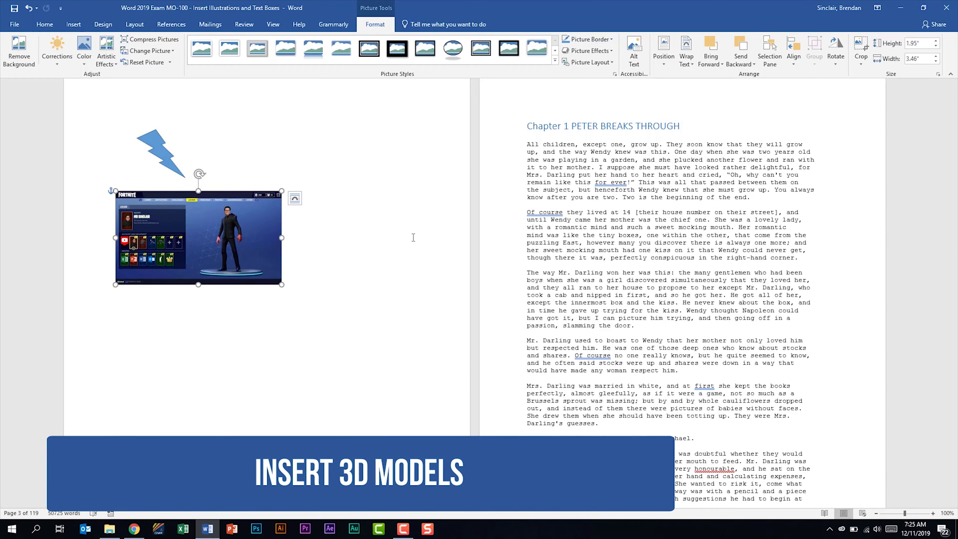
Step: Insert the Camera 3D model from a file beside the screenshot
{"action": "left_click", "coordinate": [70, 25]}
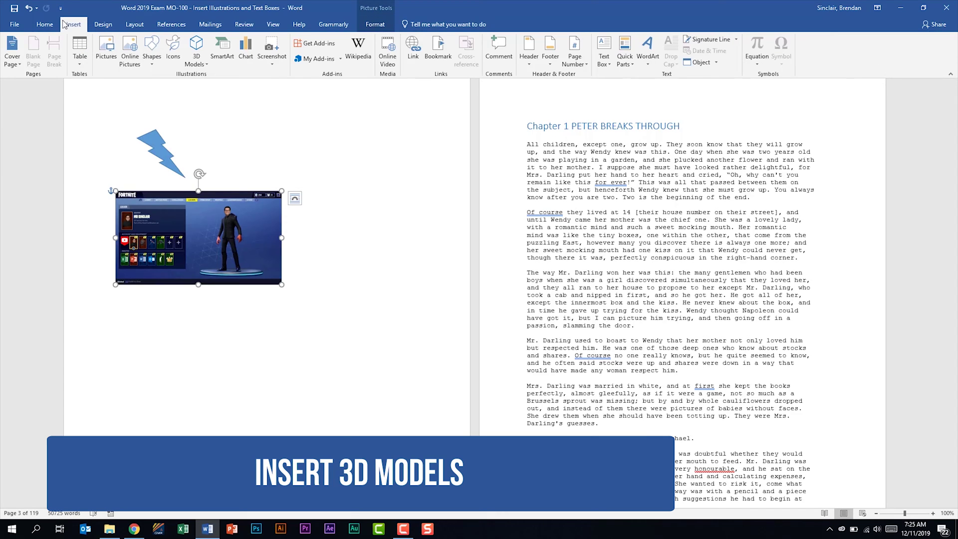
{"action": "left_click", "coordinate": [202, 65]}
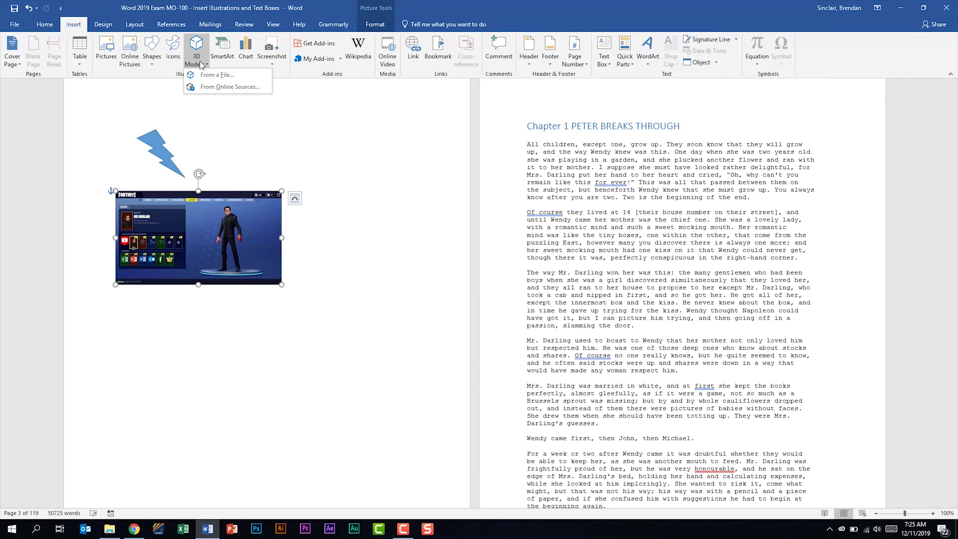
{"action": "left_click", "coordinate": [256, 74]}
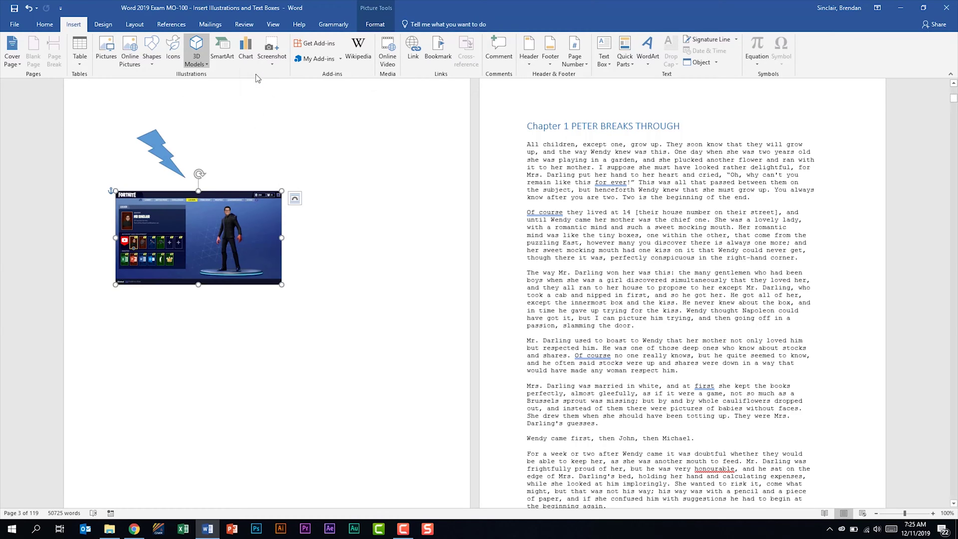
{"action": "double_click", "coordinate": [134, 76]}
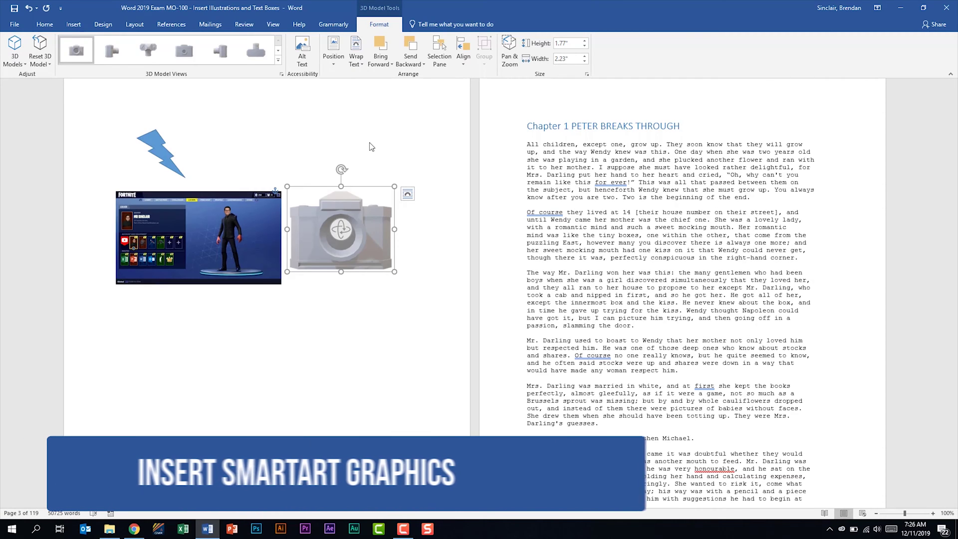
Step: Add a Vertical Curved List SmartArt graphic from the List category below the screenshot
{"action": "left_click", "coordinate": [67, 26]}
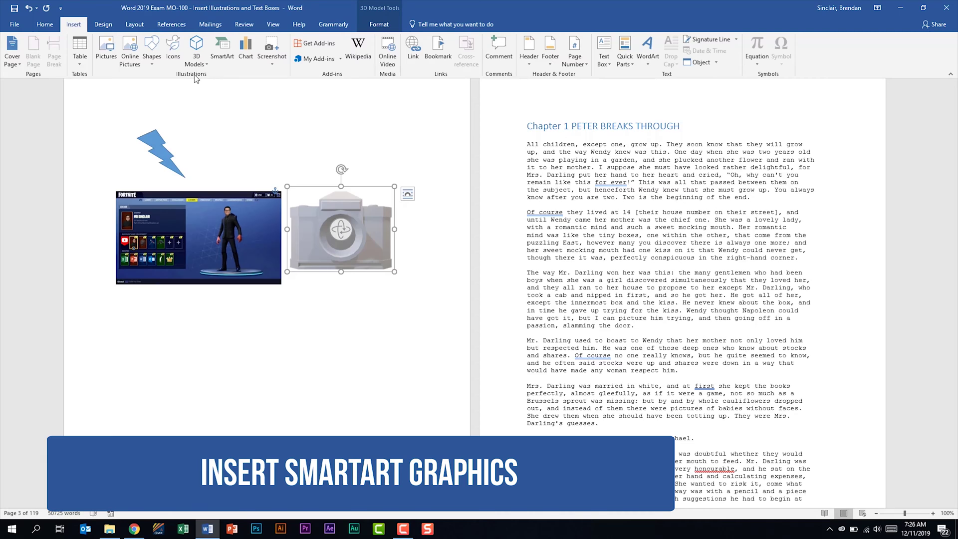
{"action": "left_click", "coordinate": [231, 50]}
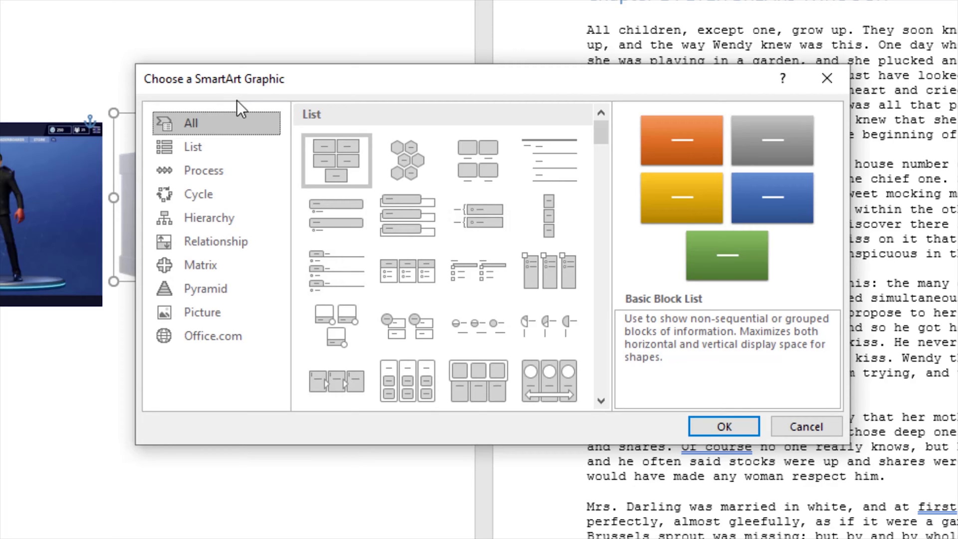
{"action": "left_click", "coordinate": [217, 145]}
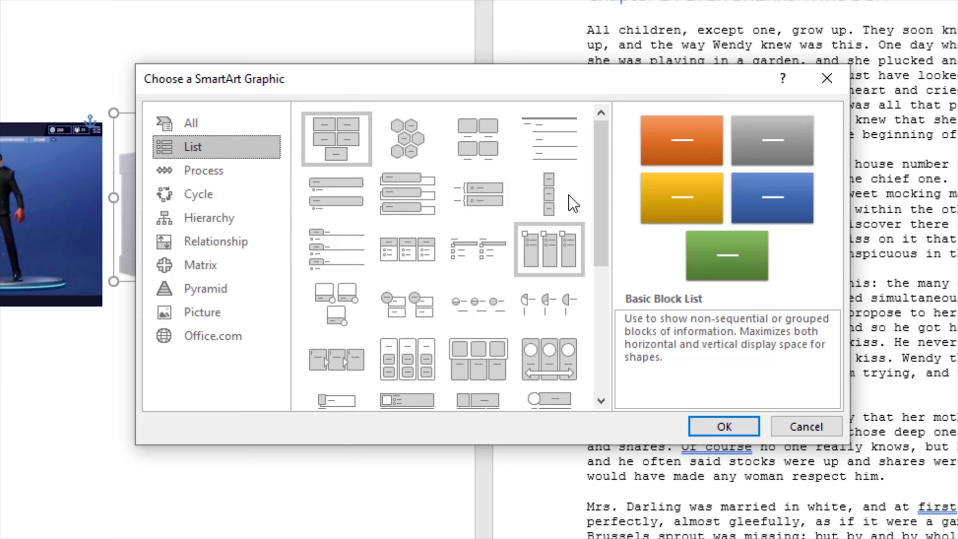
{"action": "left_click_drag", "start_coordinate": [599, 158], "coordinate": [582, 266]}
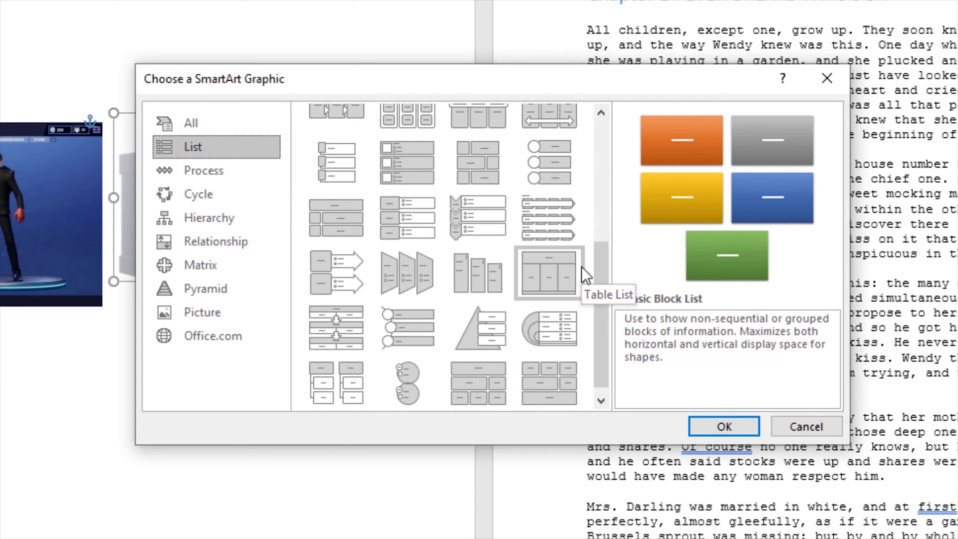
{"action": "left_click", "coordinate": [402, 335]}
{"action": "left_click", "coordinate": [695, 425]}
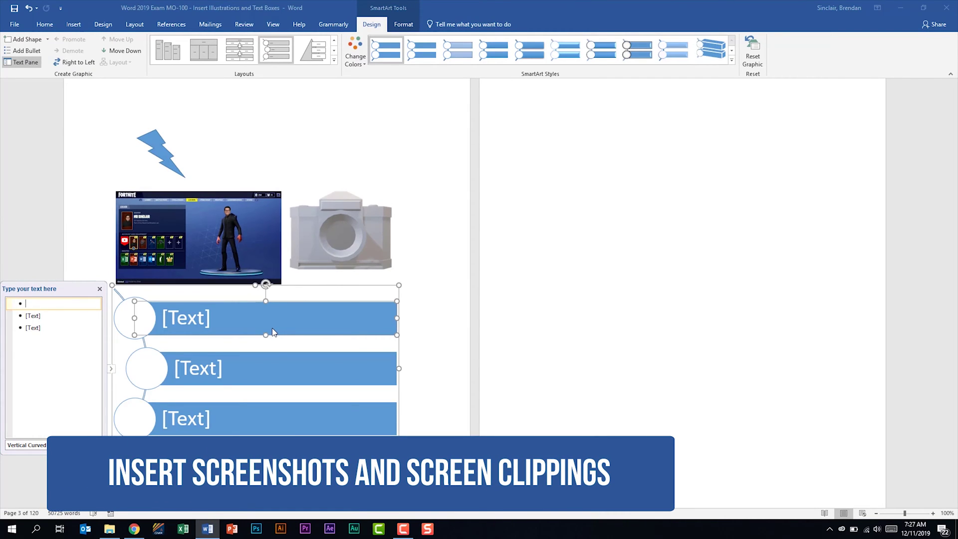
Step: Capture the banner photo of the man as a screen clipping picture
{"action": "left_click", "coordinate": [73, 24]}
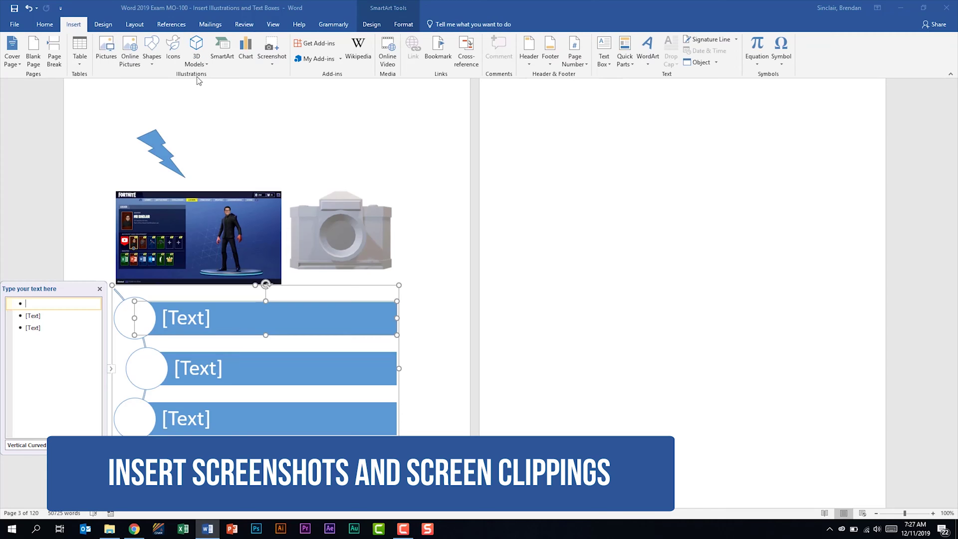
{"action": "left_click", "coordinate": [275, 63]}
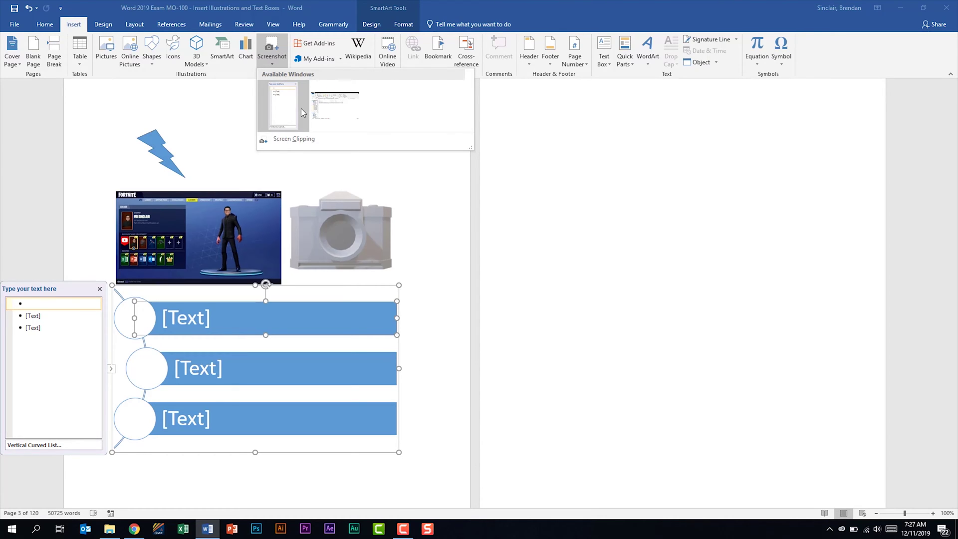
{"action": "left_click", "coordinate": [310, 141]}
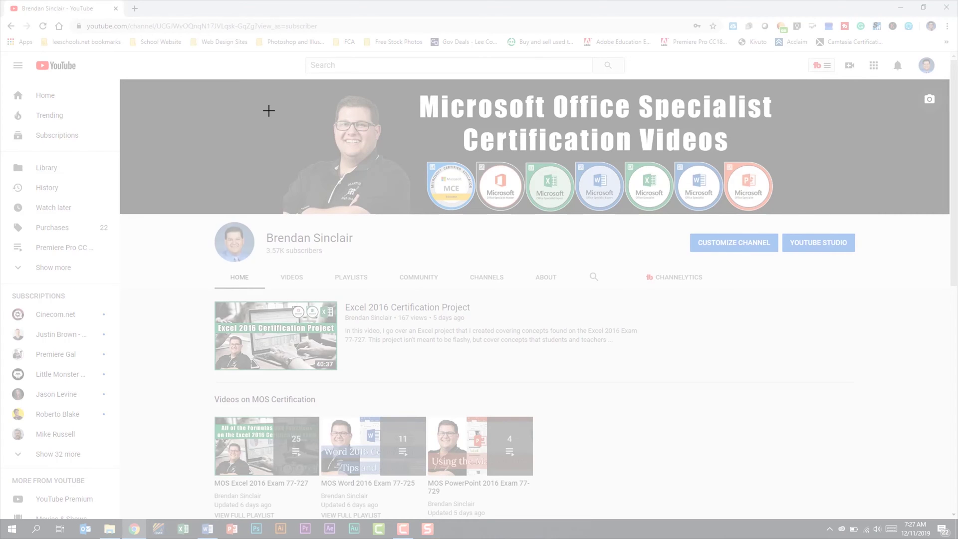
{"action": "left_click_drag", "start_coordinate": [320, 130], "coordinate": [421, 237]}
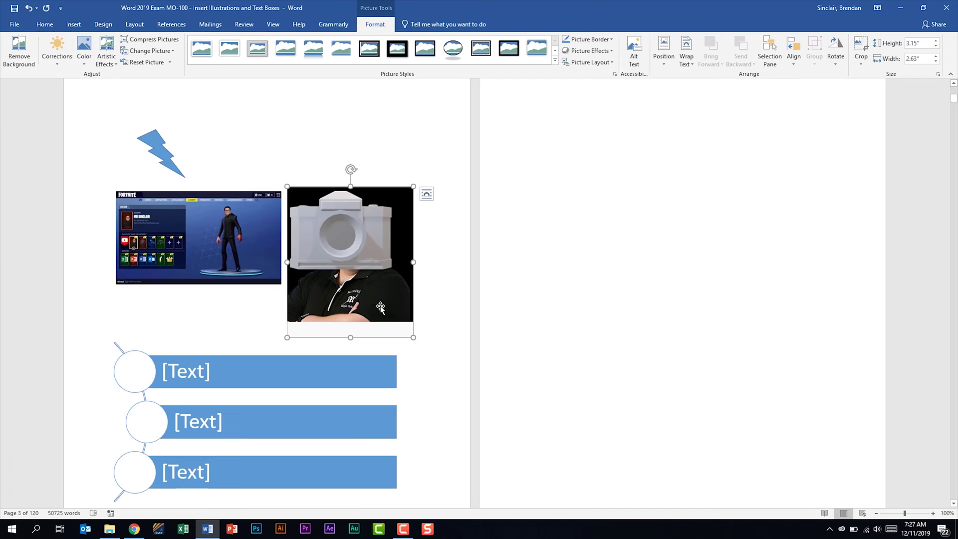
Step: Give the clipped photo Top and Bottom wrapping and move it down and right
{"action": "left_click", "coordinate": [426, 195]}
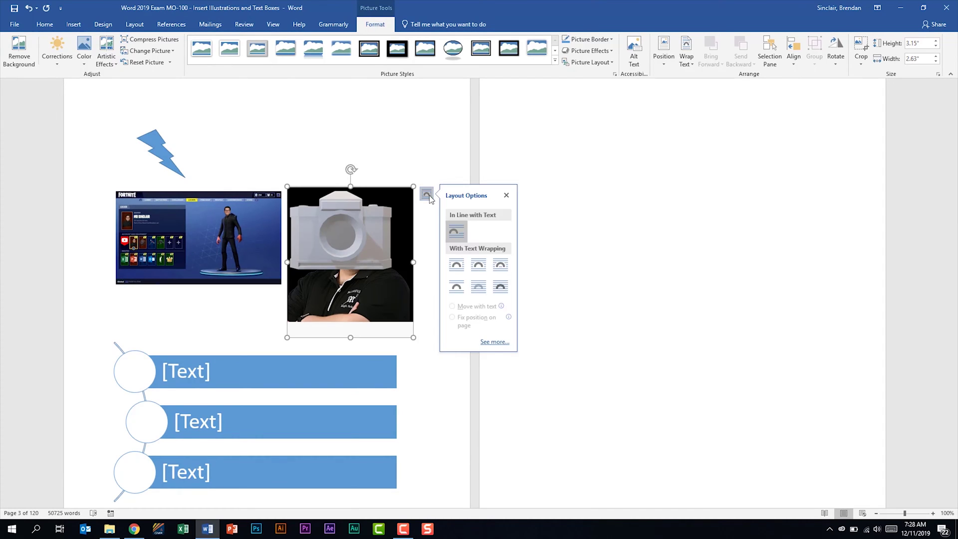
{"action": "left_click", "coordinate": [456, 286]}
{"action": "left_click", "coordinate": [398, 337]}
{"action": "left_click_drag", "start_coordinate": [399, 337], "coordinate": [448, 354]}
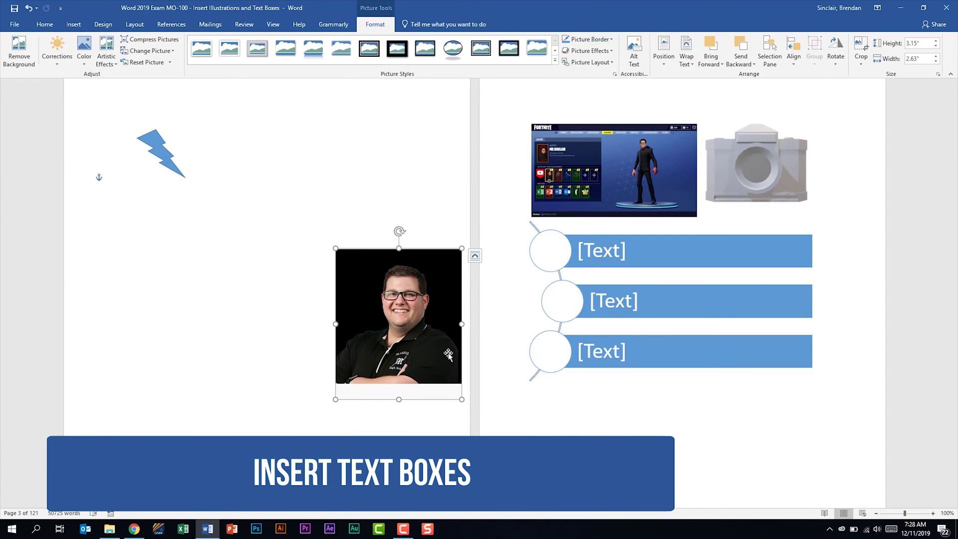
Step: Insert an Austin Quote text box and select the 'Chapter 1 PETER BREAKS THROUGH' heading
{"action": "left_click", "coordinate": [73, 25]}
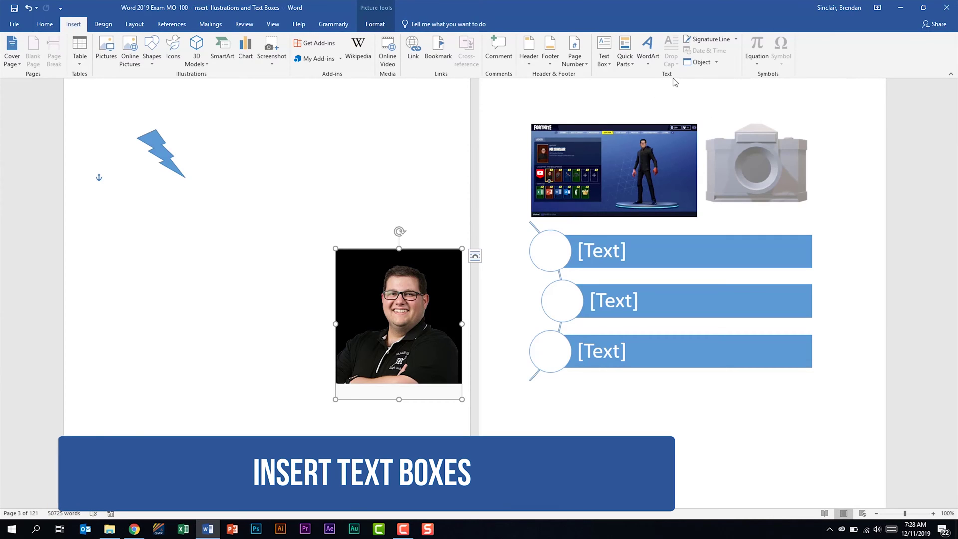
{"action": "left_click", "coordinate": [609, 64]}
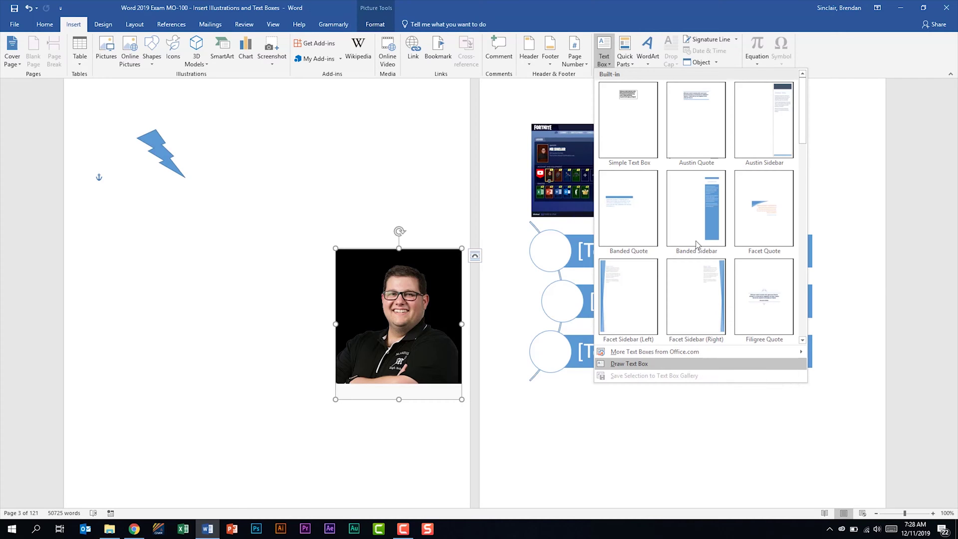
{"action": "left_click", "coordinate": [698, 144]}
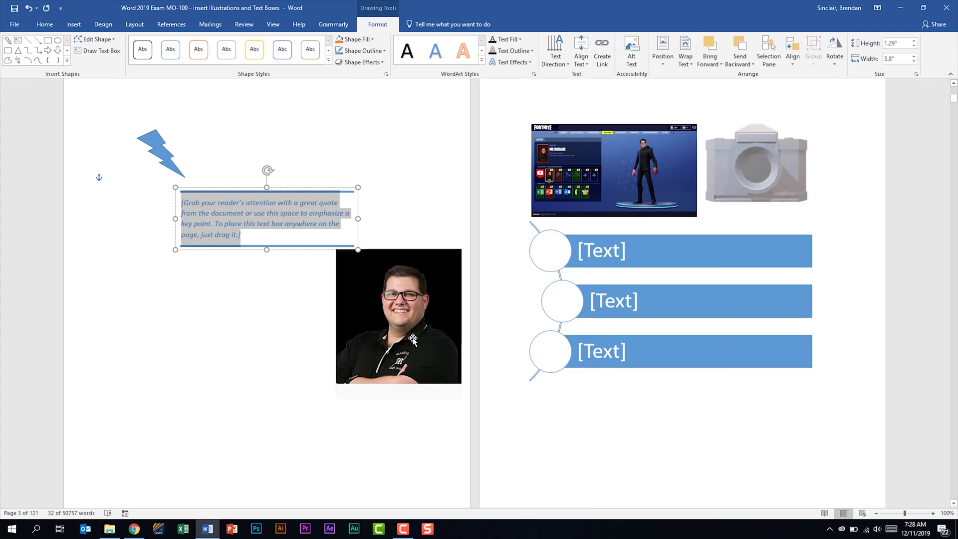
{"action": "scroll", "coordinate": [412, 339], "scroll_direction": "down", "scroll_amount": 10}
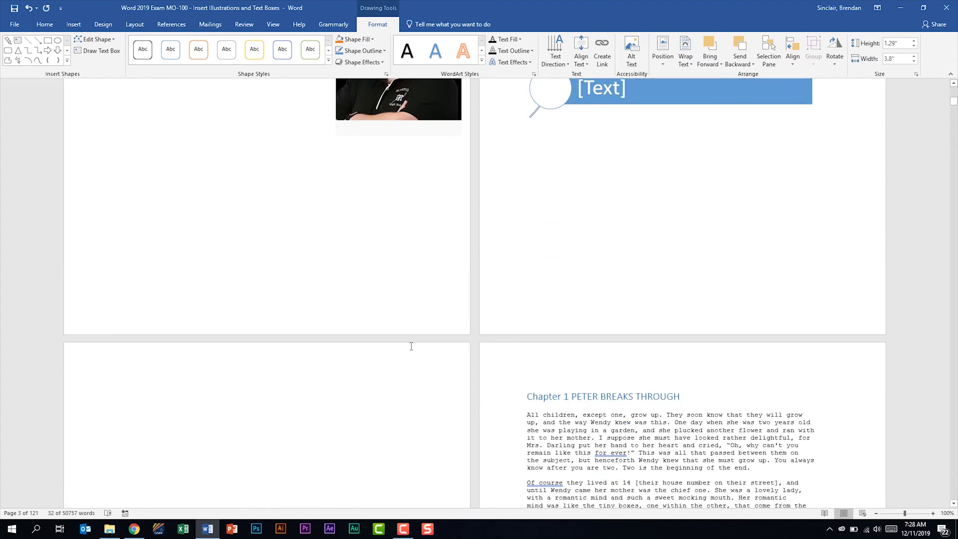
{"action": "left_click_drag", "start_coordinate": [528, 326], "coordinate": [684, 326]}
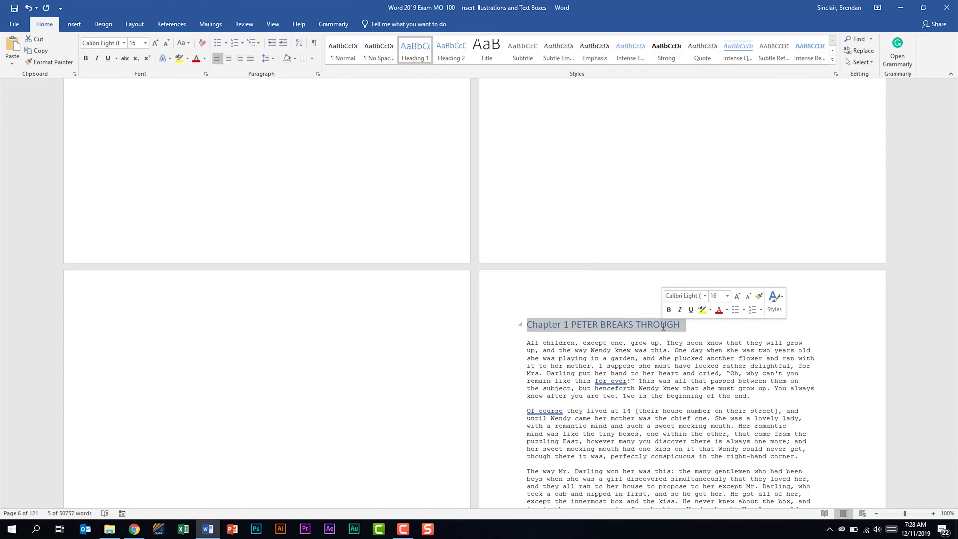
Step: Replace the quote box placeholder with 'Chapter 1 PETER BREAKS THROUGH' pasted as text only
{"action": "key", "text": "ctrl+c"}
{"action": "scroll", "coordinate": [443, 325], "scroll_direction": "up", "scroll_amount": 10}
{"action": "scroll", "coordinate": [407, 358], "scroll_direction": "up", "scroll_amount": 2}
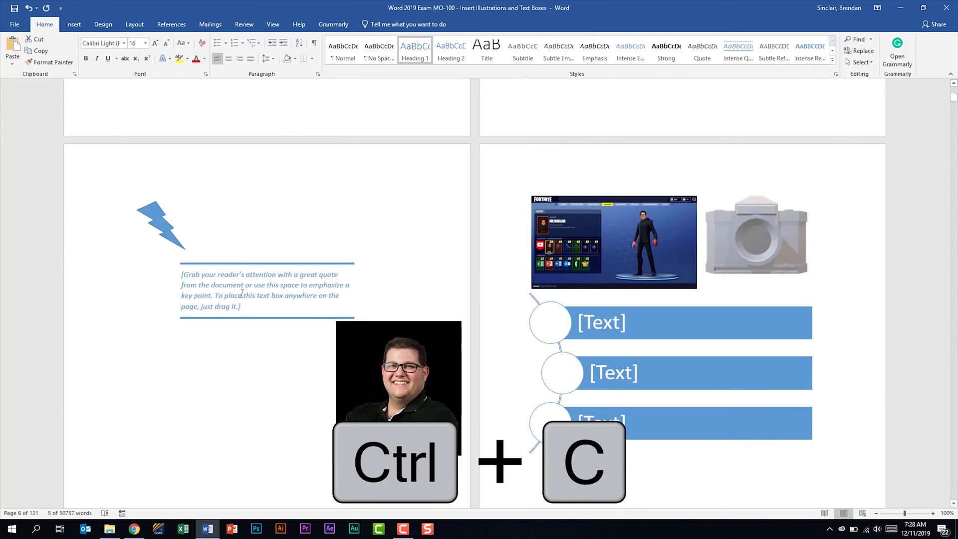
{"action": "left_click", "coordinate": [240, 208]}
{"action": "key", "text": "ctrl+v"}
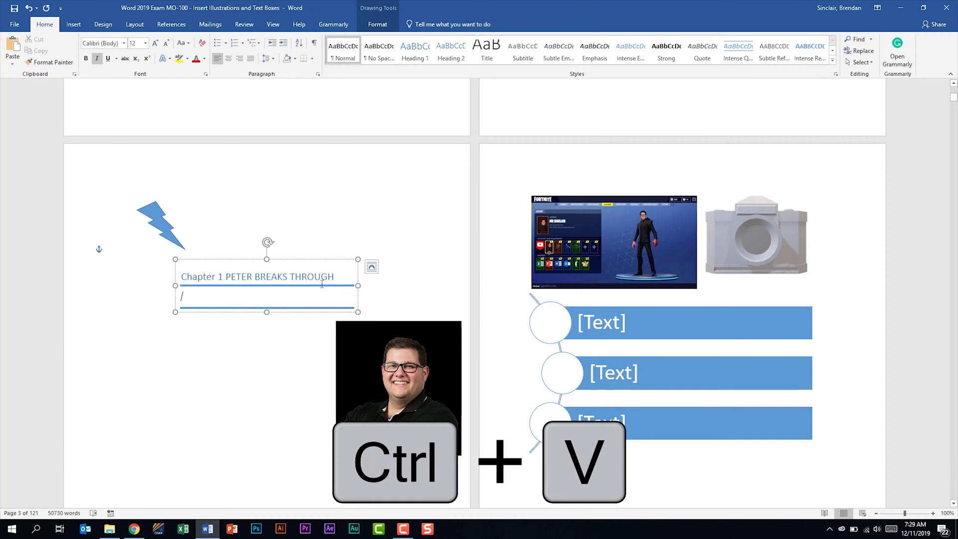
{"action": "key", "text": "ctrl+z"}
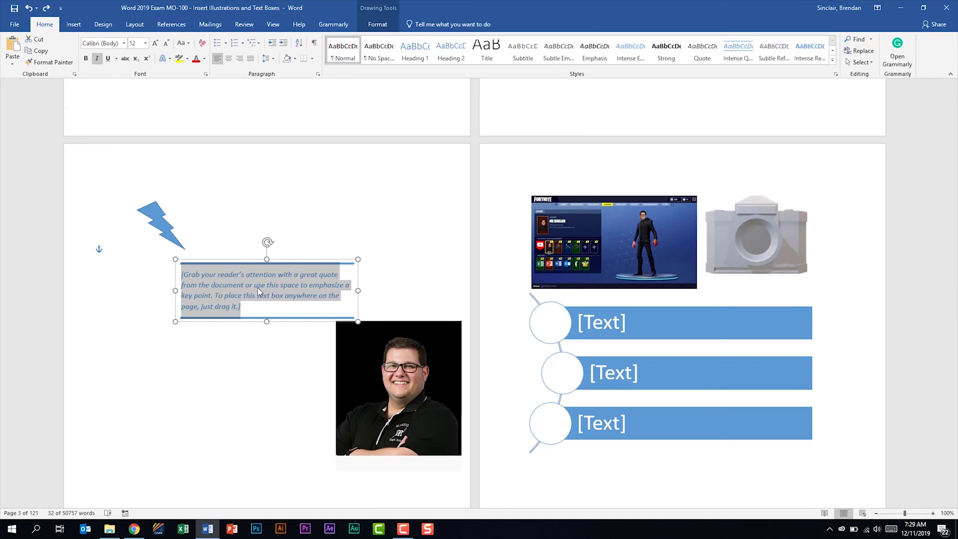
{"action": "right_click", "coordinate": [257, 288]}
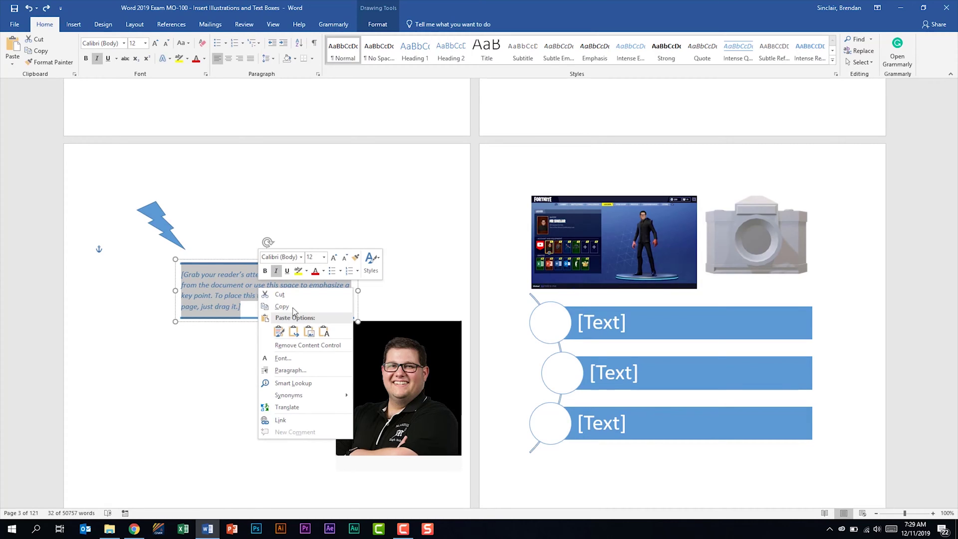
{"action": "left_click", "coordinate": [324, 332]}
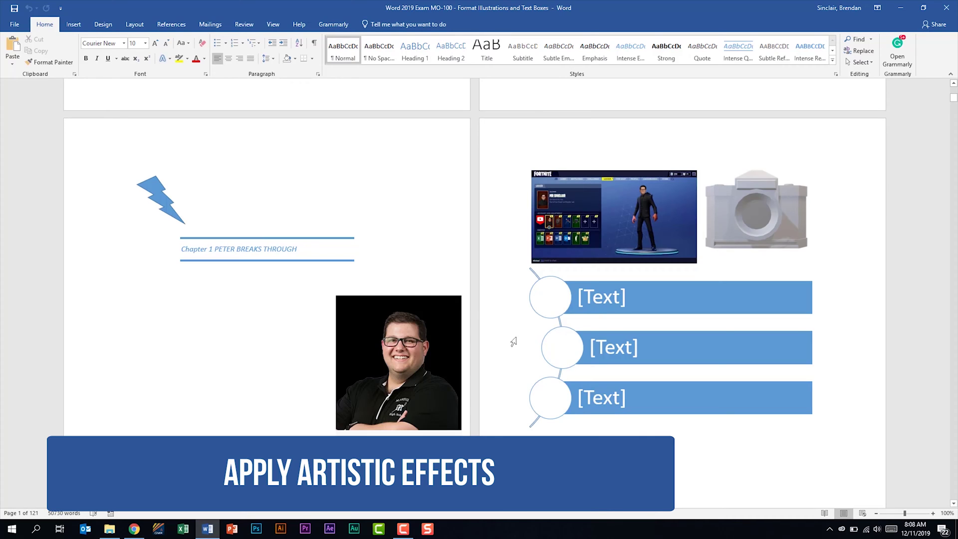
Step: Recolour the man's photo with the 'Orange, Accent color 2 Light' tint
{"action": "left_click", "coordinate": [421, 370]}
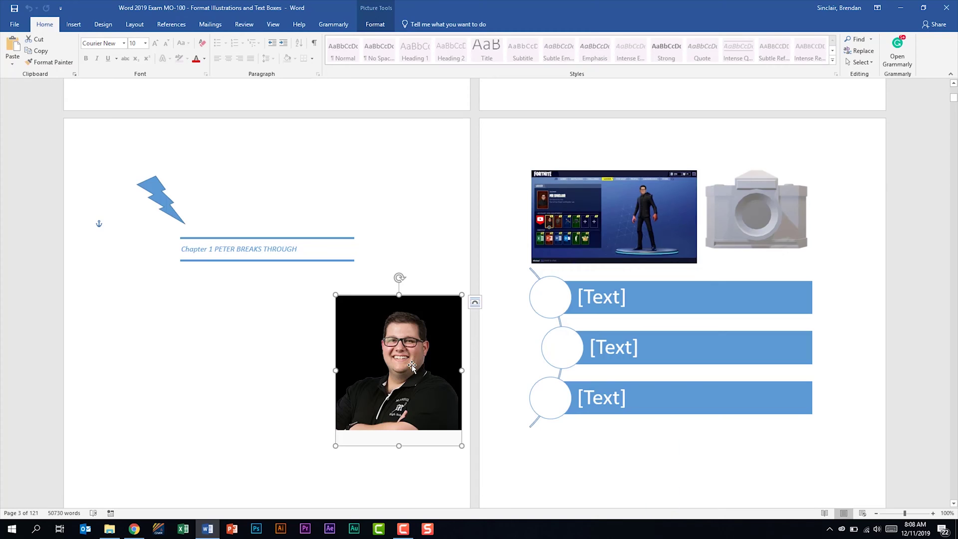
{"action": "left_click", "coordinate": [382, 28]}
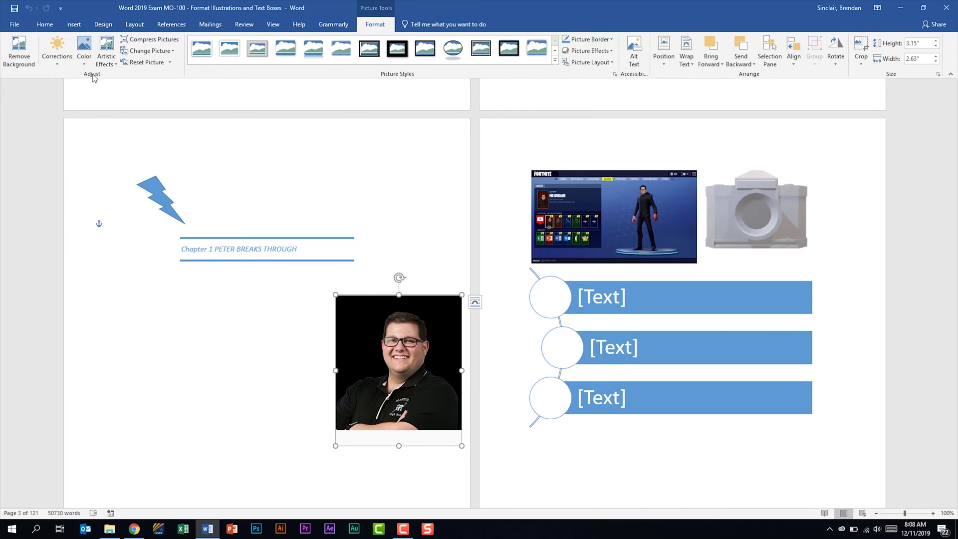
{"action": "left_click", "coordinate": [56, 61]}
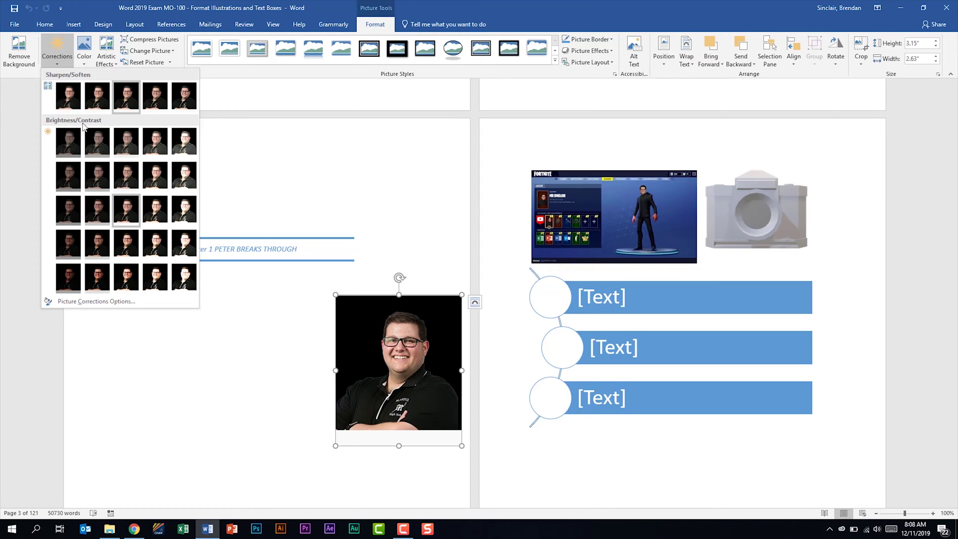
{"action": "left_click", "coordinate": [84, 49]}
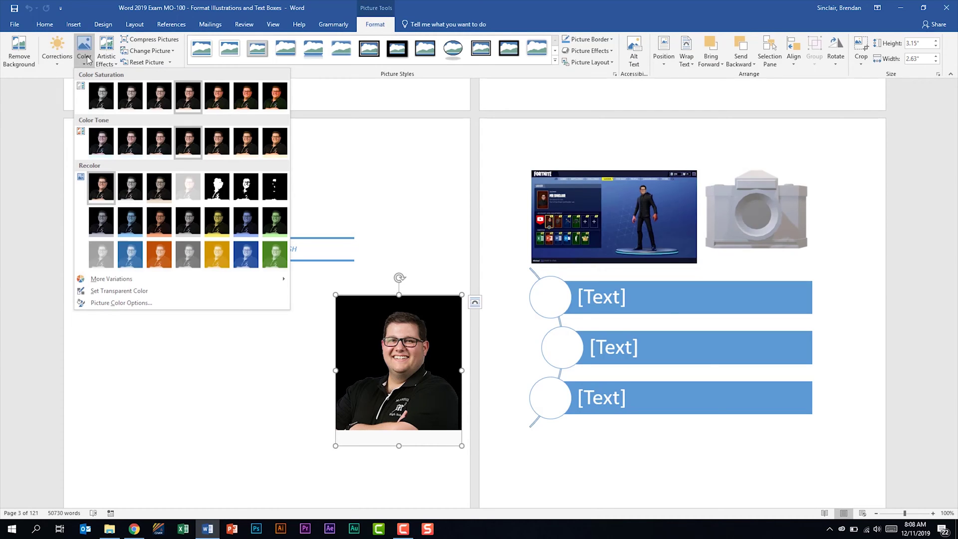
{"action": "left_click", "coordinate": [160, 256]}
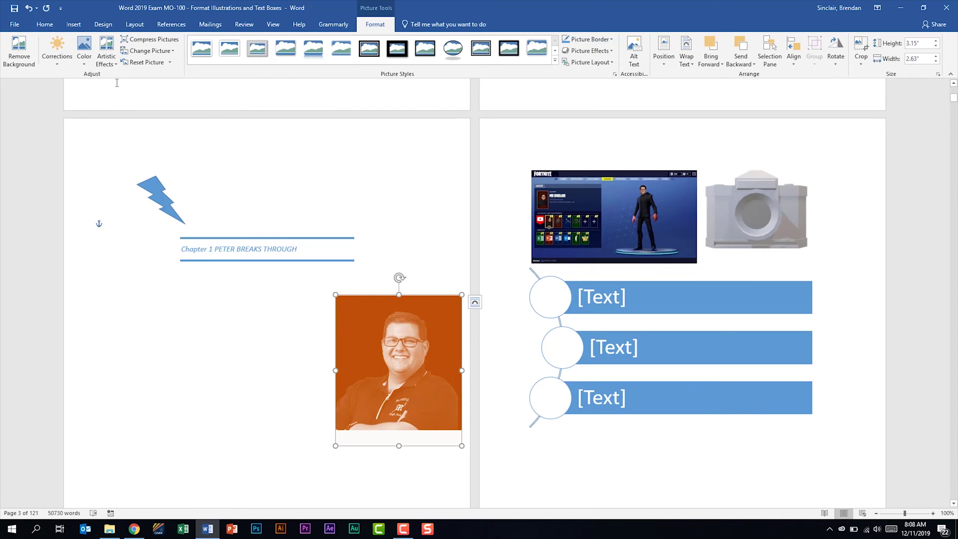
{"action": "left_click", "coordinate": [110, 61]}
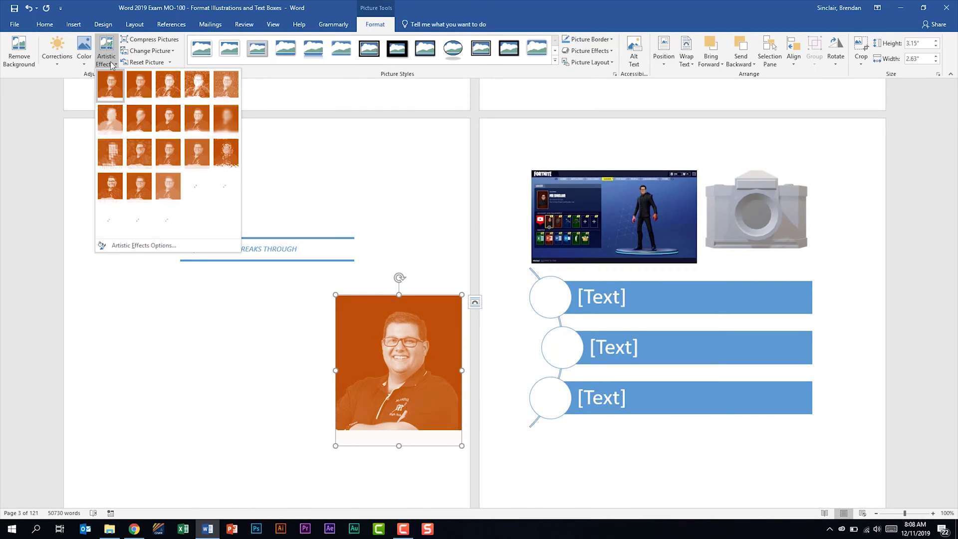